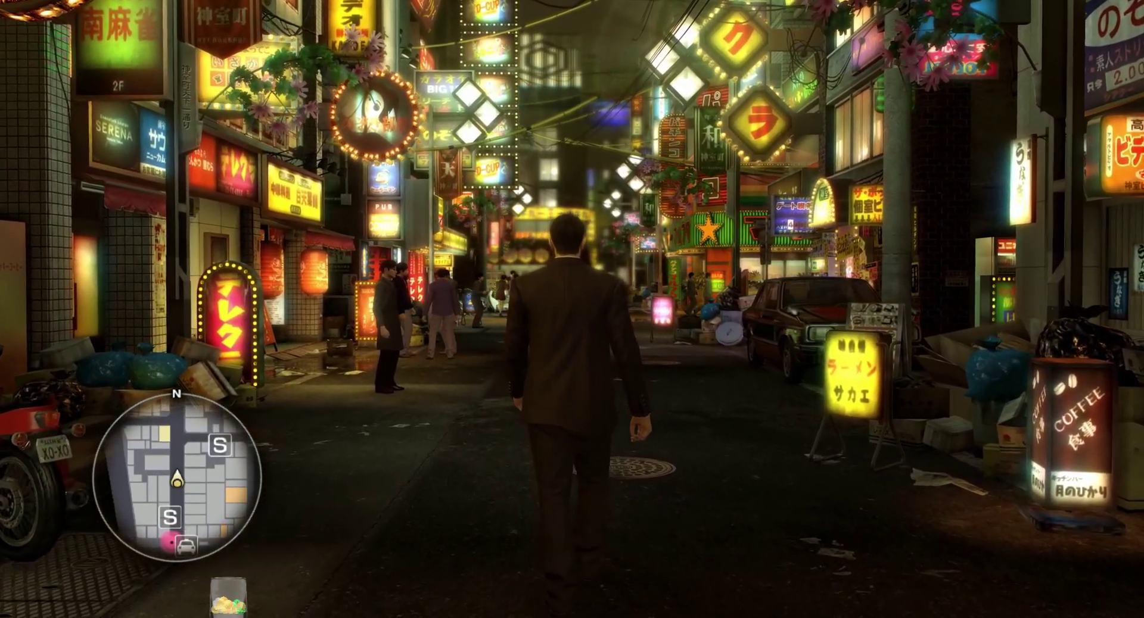
{"action": "key", "text": "w"}
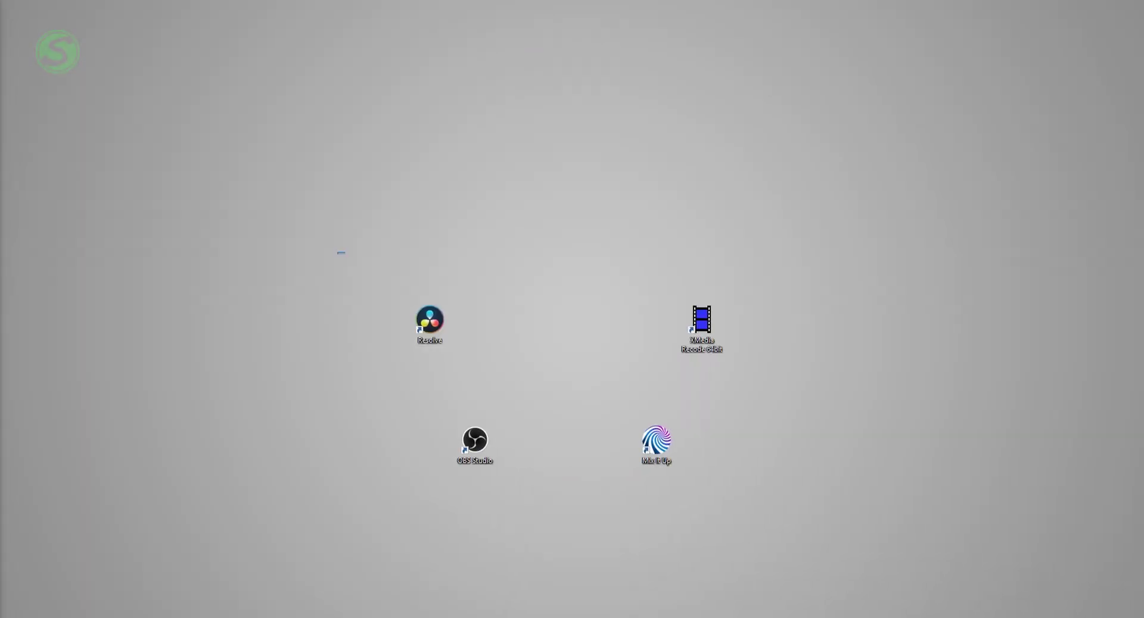
{"action": "left_click_drag", "start_coordinate": [337, 252], "coordinate": [796, 391]}
{"action": "left_click_drag", "start_coordinate": [380, 375], "coordinate": [484, 277]}
{"action": "left_click_drag", "start_coordinate": [621, 284], "coordinate": [776, 376]}
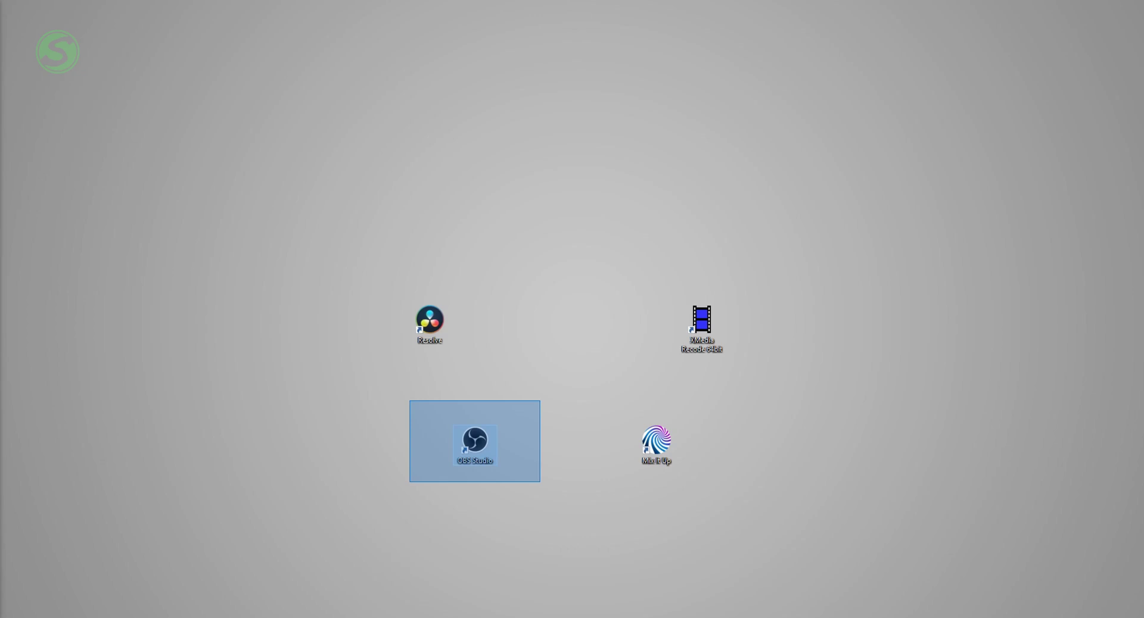
{"action": "left_click_drag", "start_coordinate": [409, 482], "coordinate": [410, 481]}
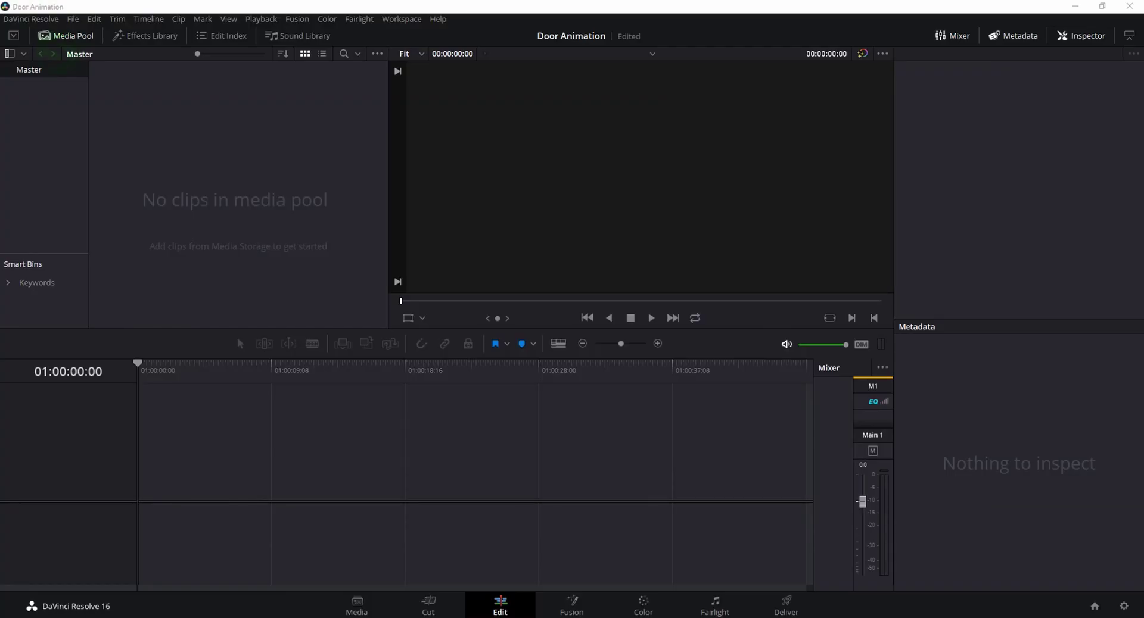
Import Door Left.png and Door Right.png in DaVinci Resolve and stack them at the timeline start on Video 1 and Video 2
{"action": "left_click_drag", "start_coordinate": [181, 200], "coordinate": [184, 214]}
{"action": "left_click_drag", "start_coordinate": [117, 86], "coordinate": [150, 476]}
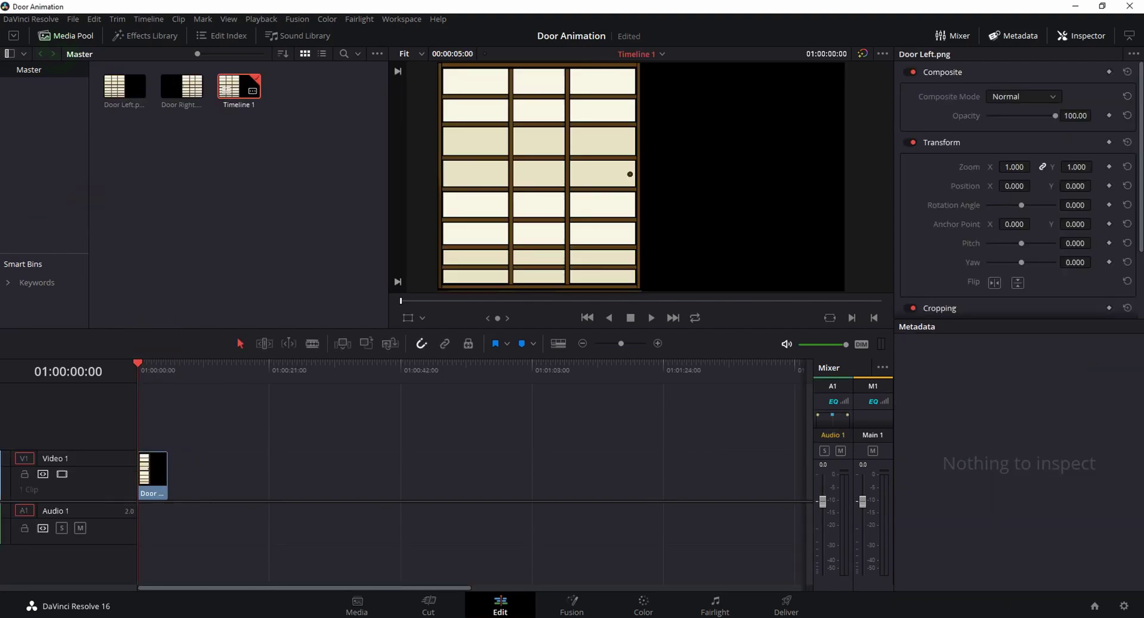
{"action": "left_click_drag", "start_coordinate": [182, 86], "coordinate": [153, 423]}
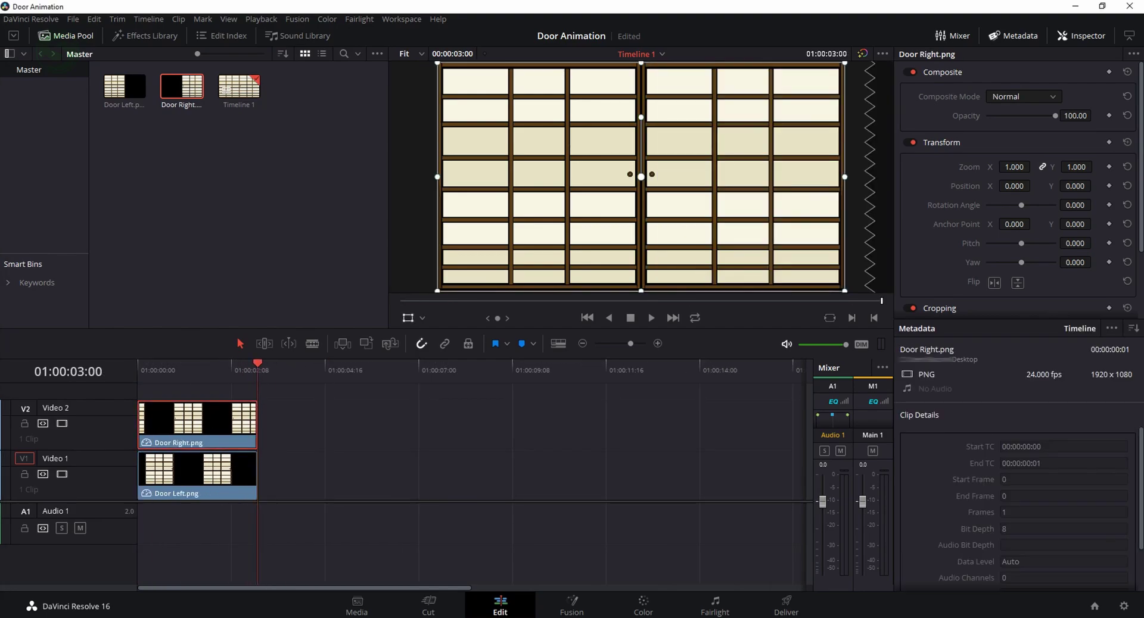
Play back the timeline to review the sliding door animation
{"action": "key", "text": "space"}
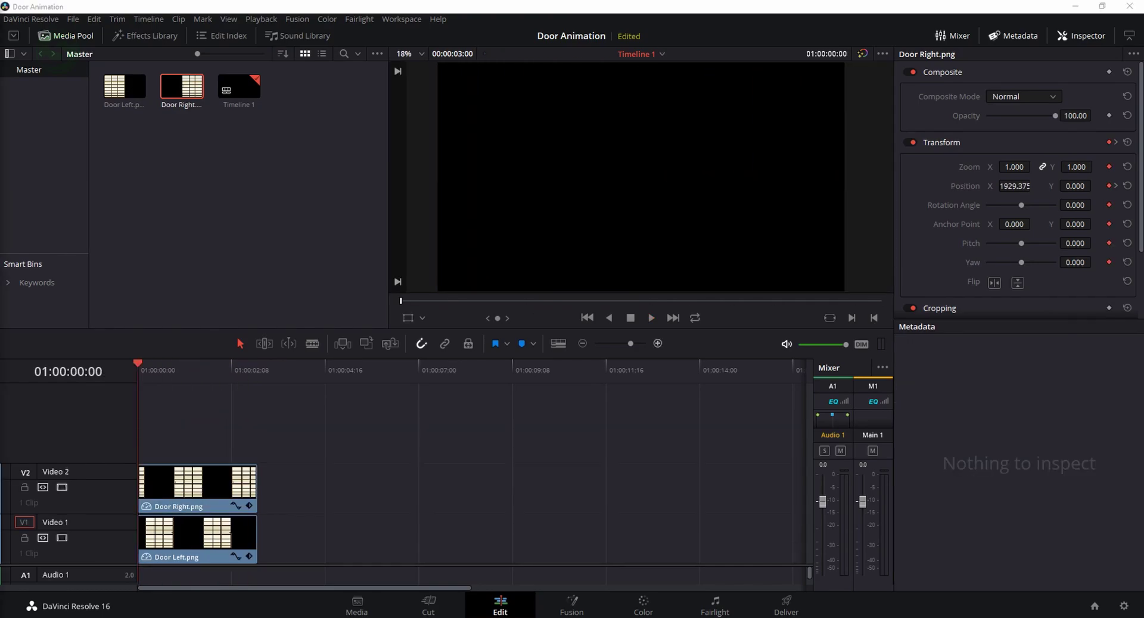
{"action": "key", "text": "space"}
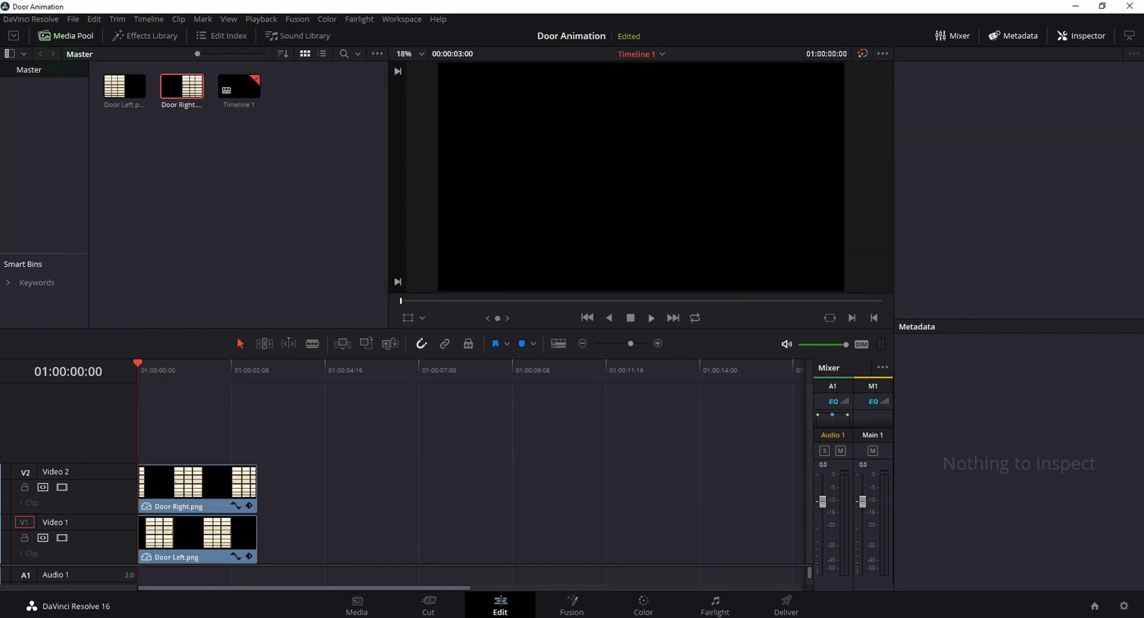
{"action": "key", "text": "space"}
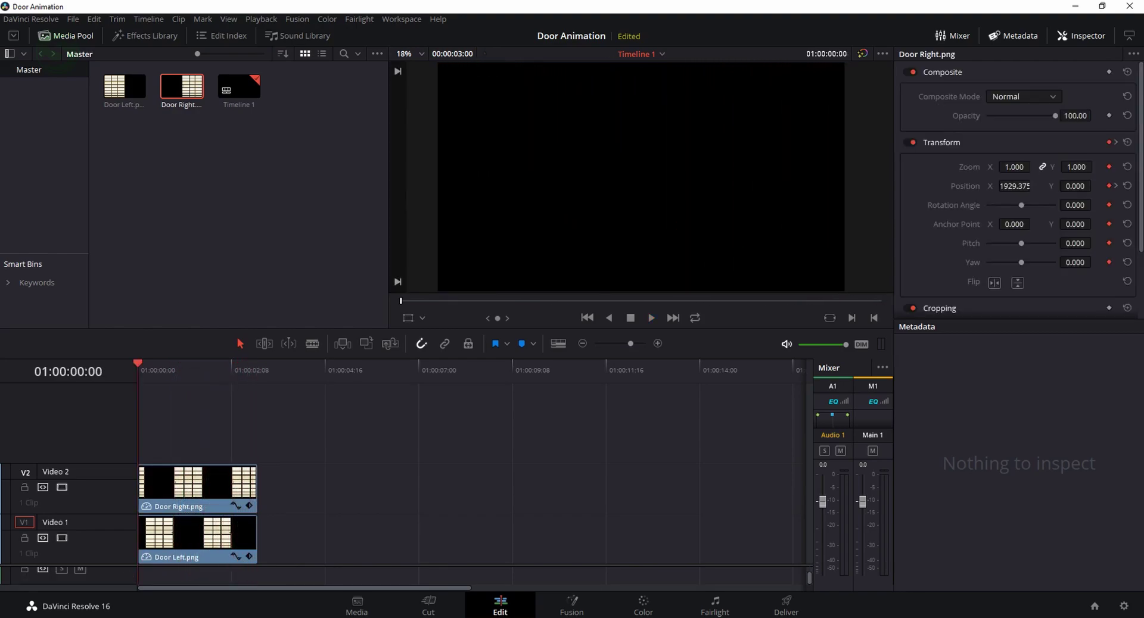
Combine the Door Left.png and Door Right.png clips on the timeline into a compound clip with the default name
{"action": "left_click_drag", "start_coordinate": [545, 401], "coordinate": [77, 590]}
{"action": "right_click", "coordinate": [195, 500]}
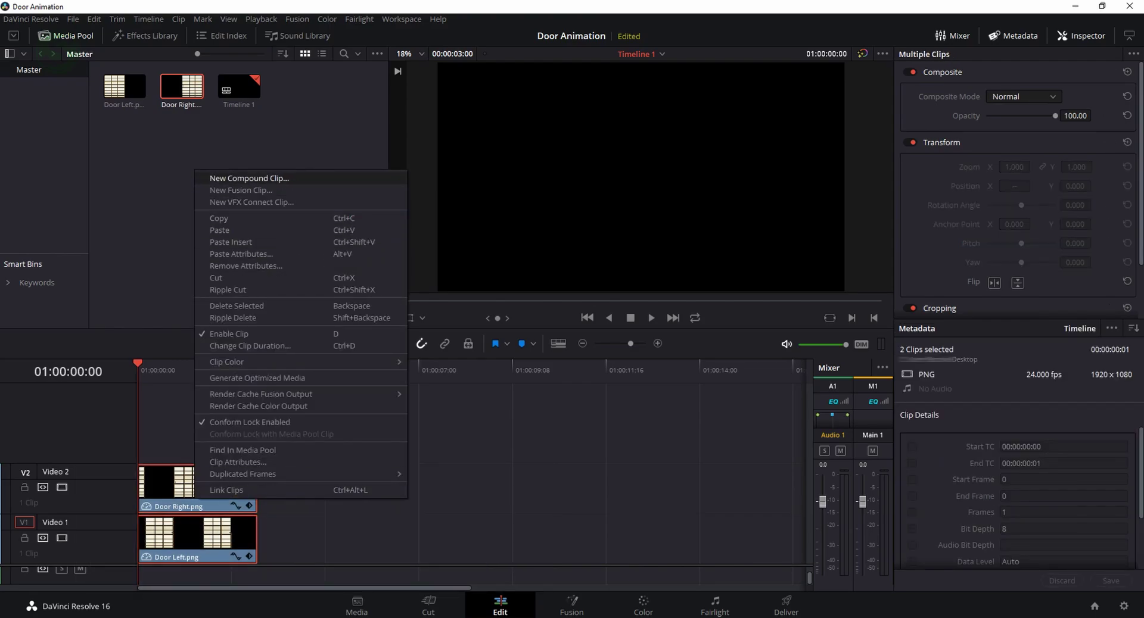
{"action": "left_click", "coordinate": [249, 178]}
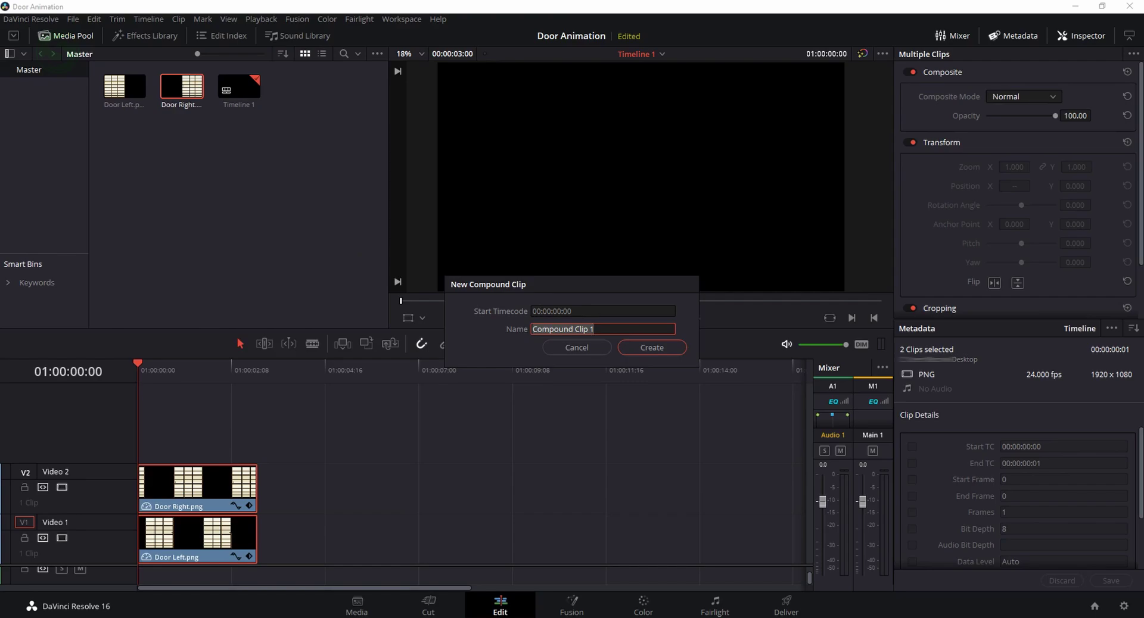
{"action": "key", "text": "Return"}
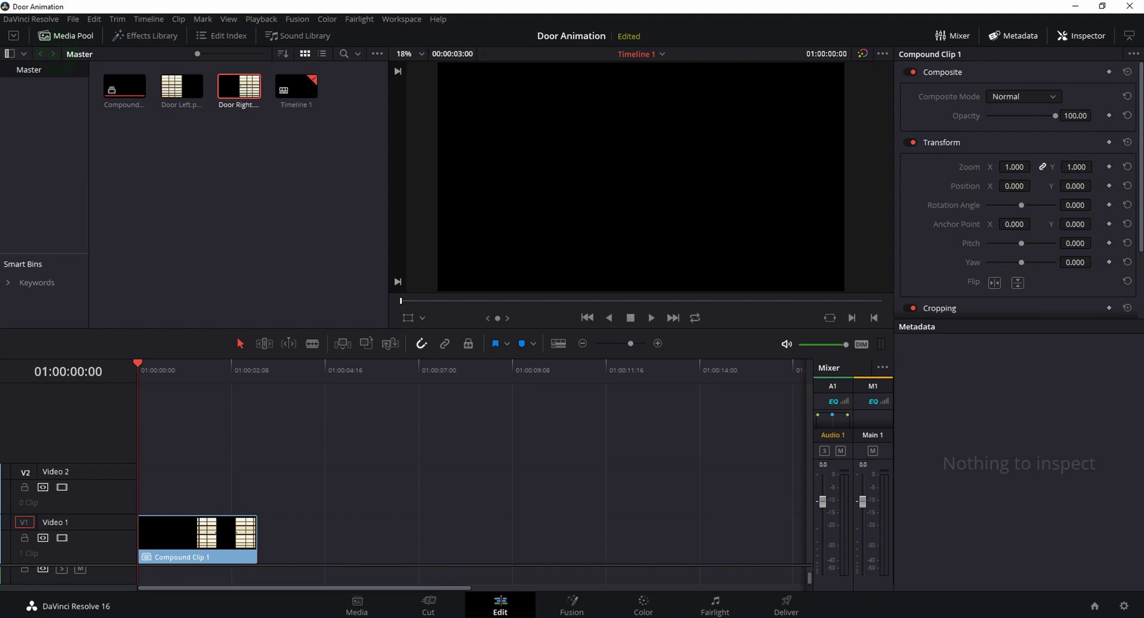
{"action": "left_click_drag", "start_coordinate": [311, 477], "coordinate": [102, 592]}
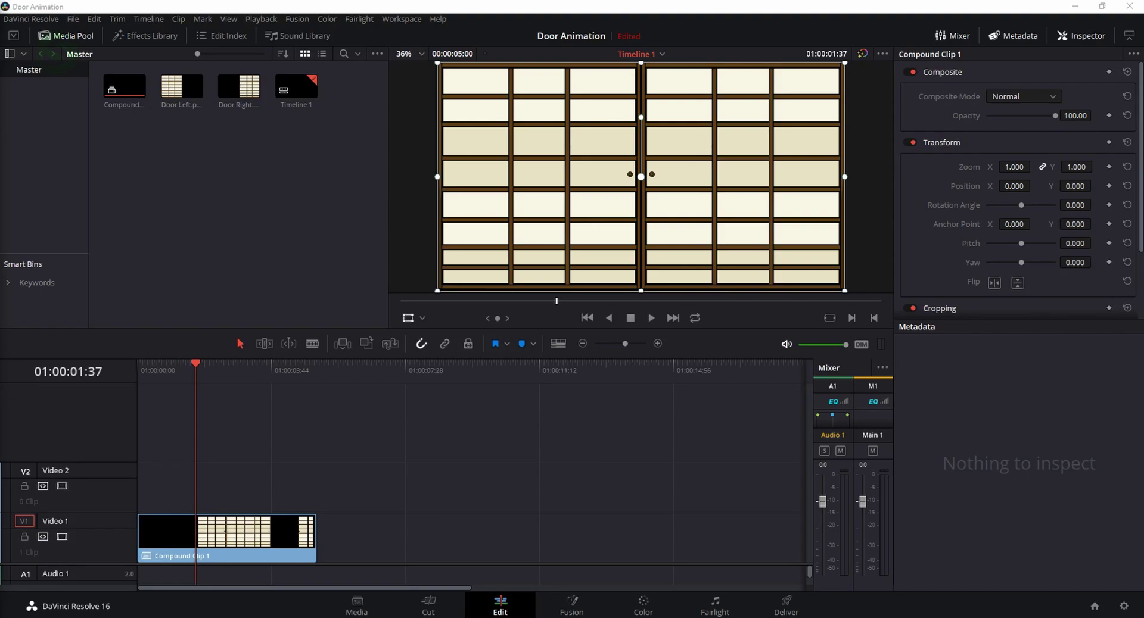
Queue and render the entire timeline as QuickTime with GoPro CineForm, RGB 16-bit, 1920 x 1080 HD and alpha export
{"action": "left_click", "coordinate": [787, 605]}
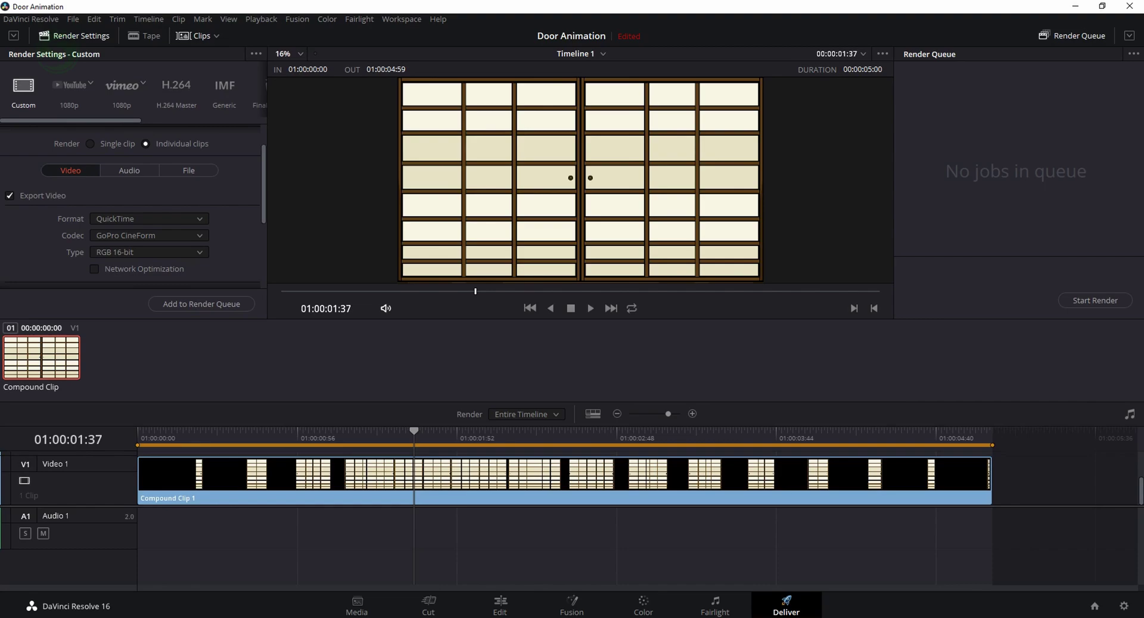
{"action": "scroll", "coordinate": [131, 209], "scroll_direction": "down", "scroll_amount": 1}
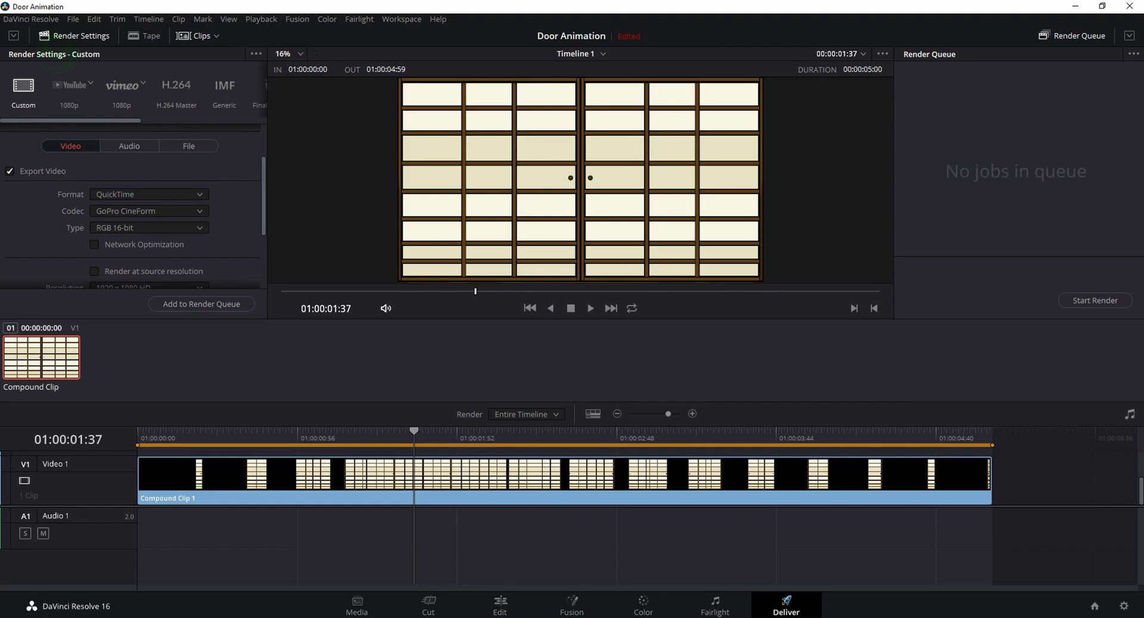
{"action": "scroll", "coordinate": [132, 209], "scroll_direction": "down", "scroll_amount": 1}
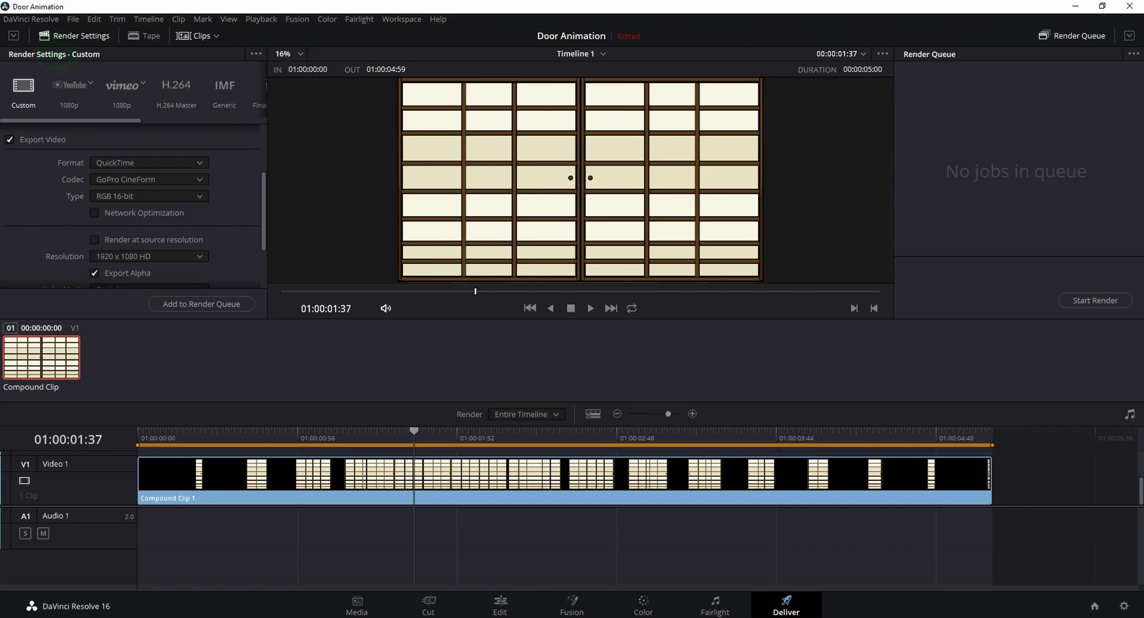
{"action": "scroll", "coordinate": [131, 209], "scroll_direction": "down", "scroll_amount": 2}
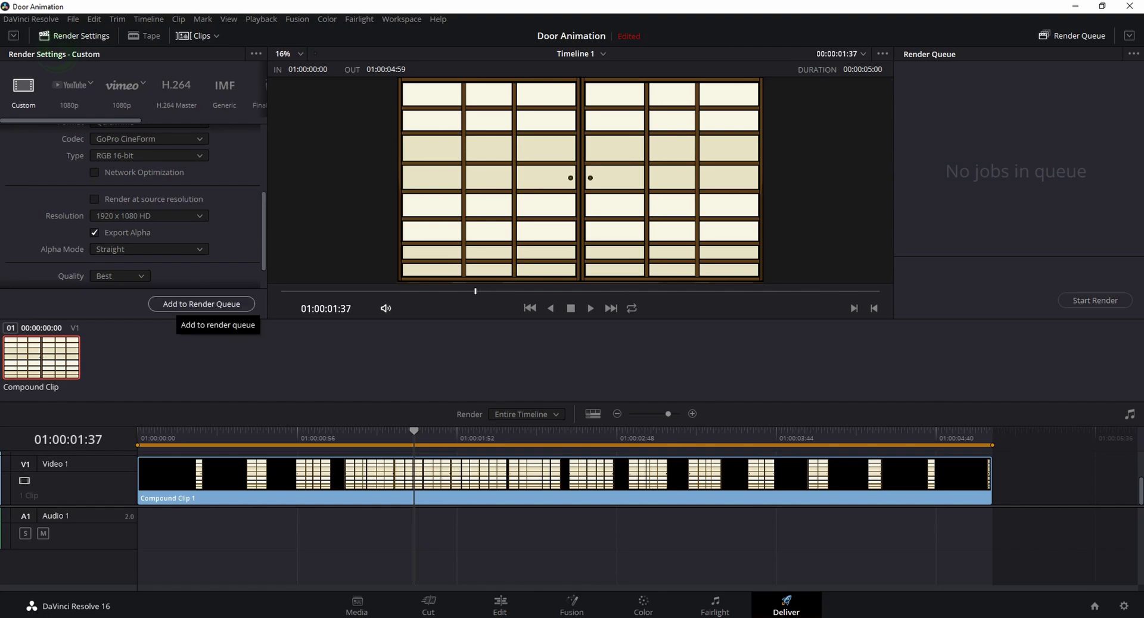
{"action": "left_click", "coordinate": [201, 304]}
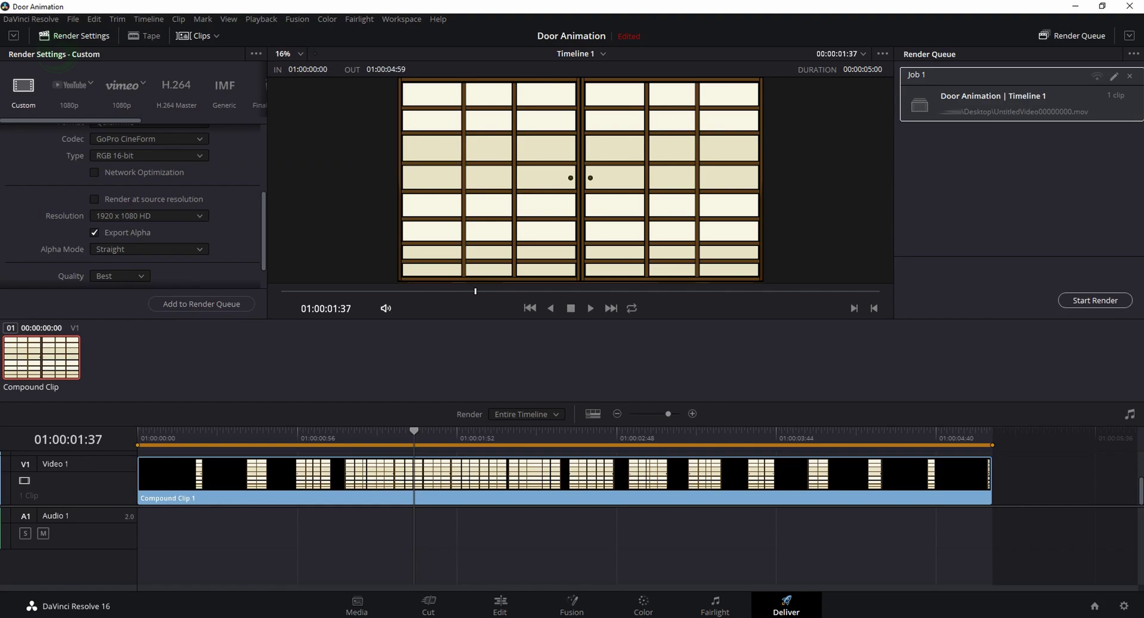
{"action": "left_click", "coordinate": [1095, 301]}
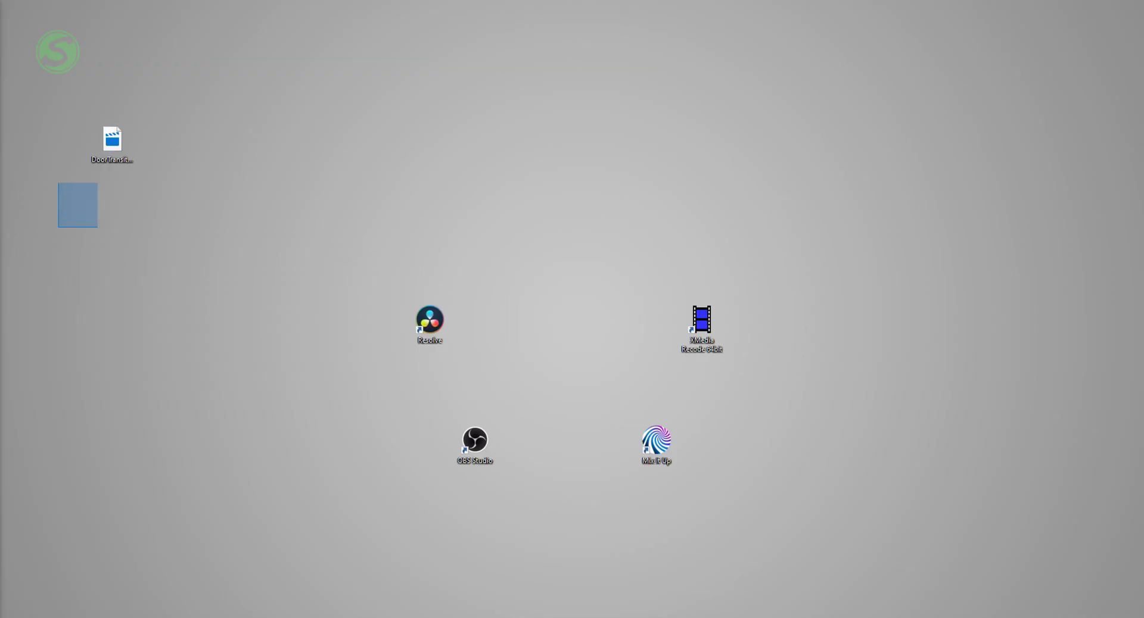
Switch to XMedia Recode and set DoorTransition.mov to output as WebM with video only
{"action": "left_click_drag", "start_coordinate": [97, 183], "coordinate": [203, 103]}
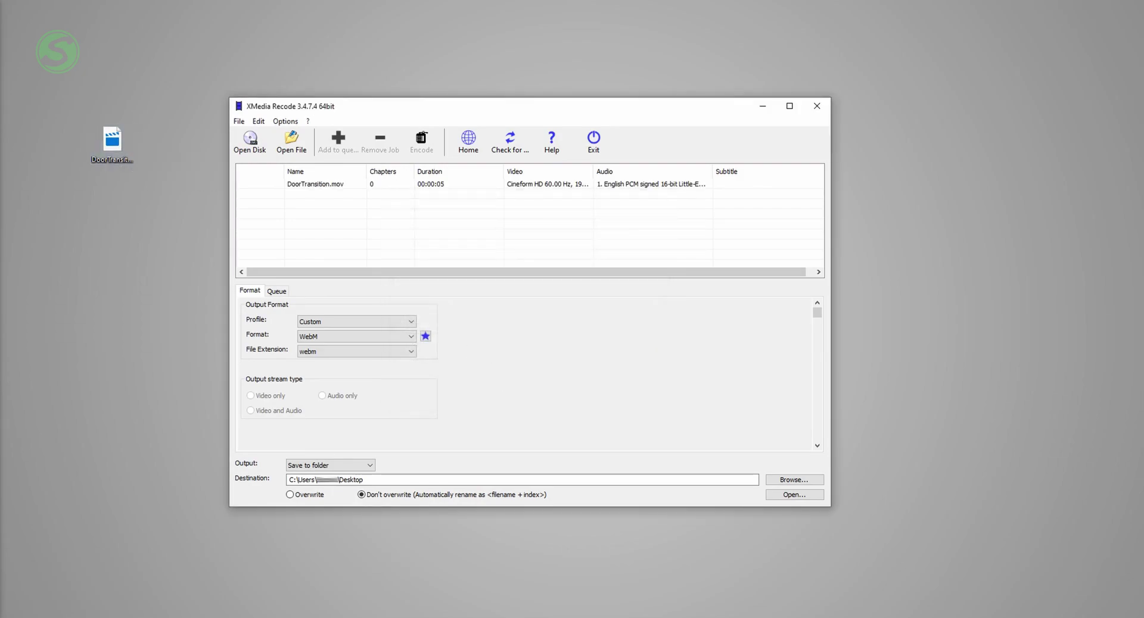
{"action": "left_click", "coordinate": [315, 184]}
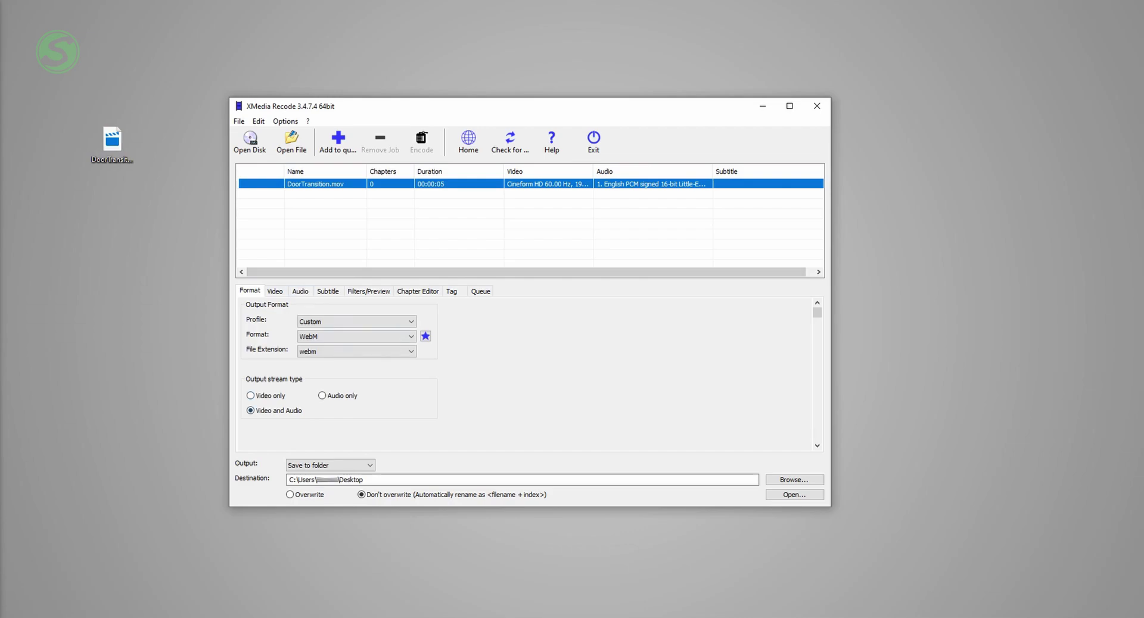
{"action": "left_click", "coordinate": [250, 395]}
{"action": "left_click", "coordinate": [356, 337]}
{"action": "left_click", "coordinate": [356, 337]}
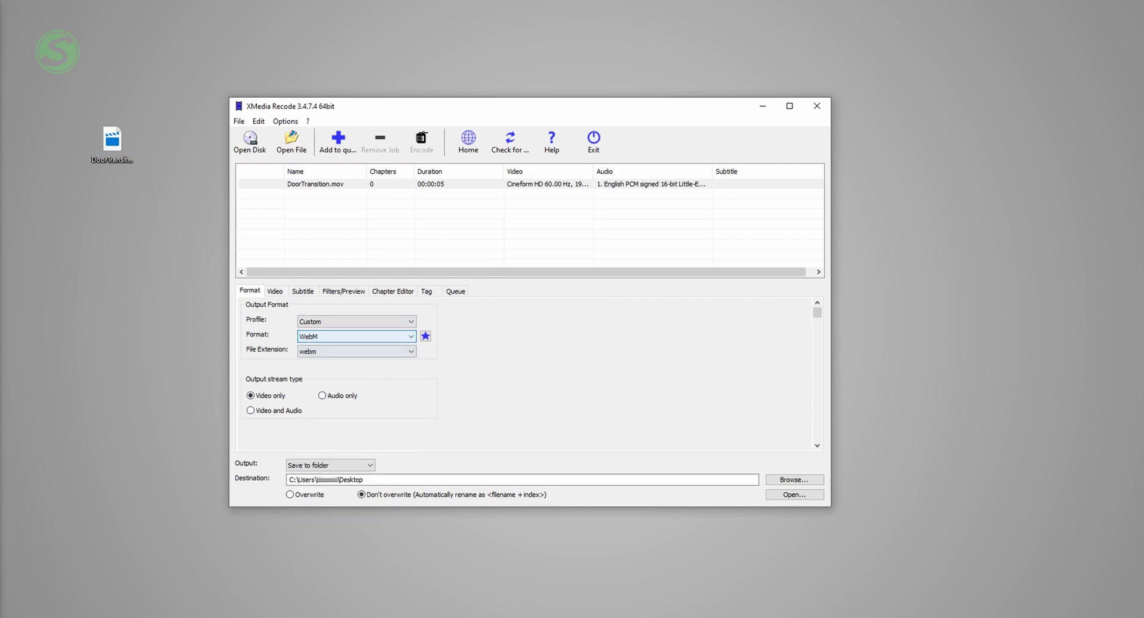
Set the output video's codec to VP9 and its quality to Best
{"action": "left_click", "coordinate": [275, 291]}
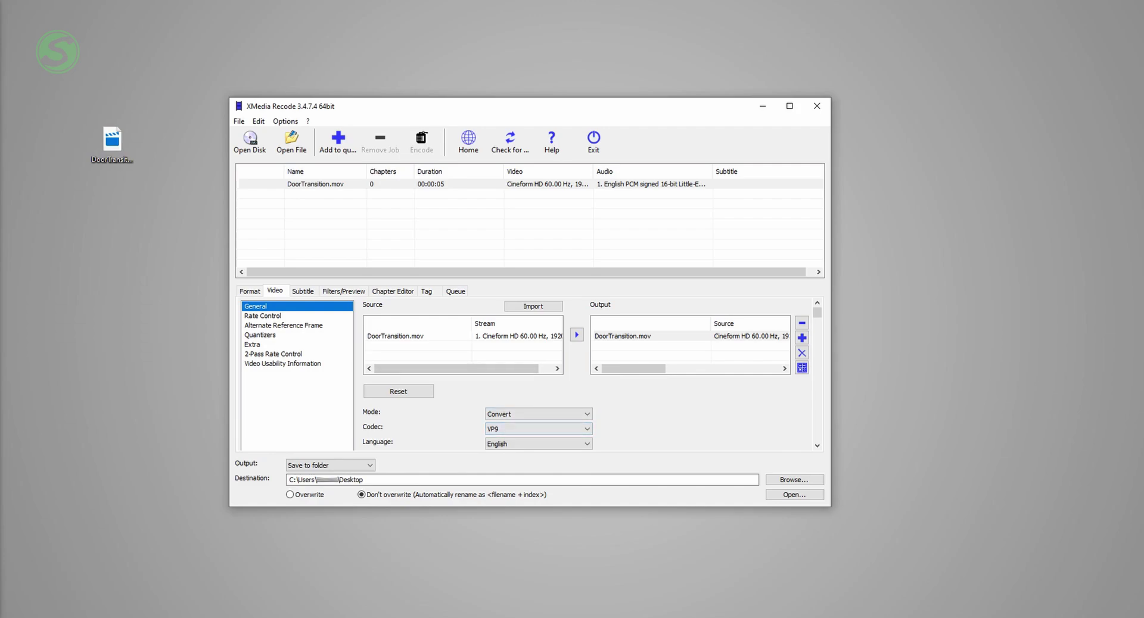
{"action": "left_click", "coordinate": [538, 429]}
{"action": "left_click", "coordinate": [537, 447]}
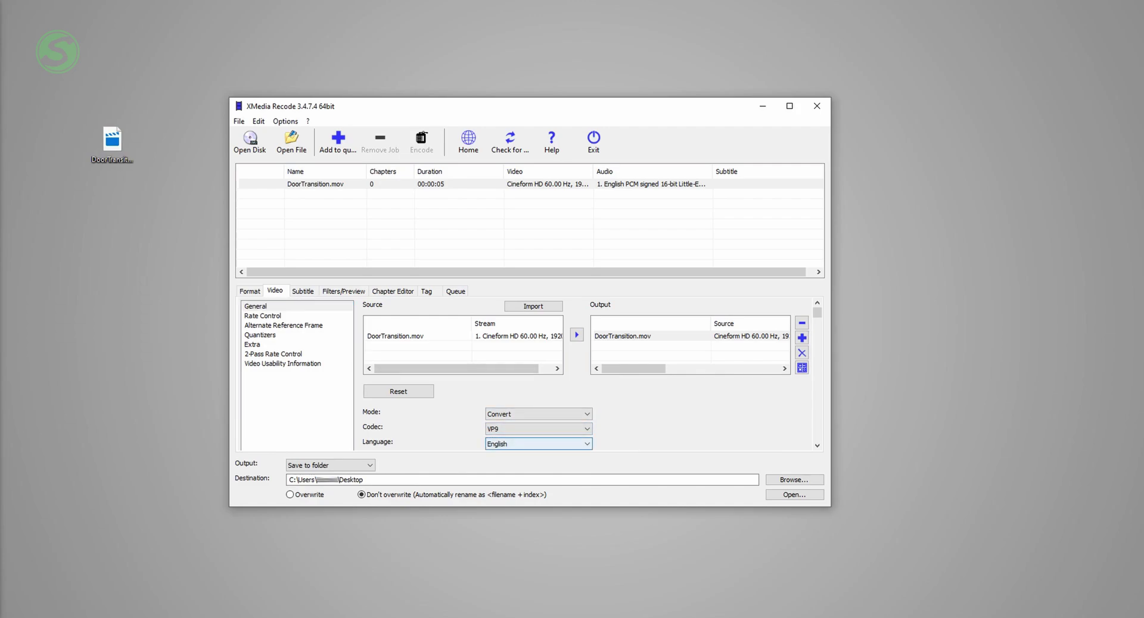
{"action": "key", "text": "Tab"}
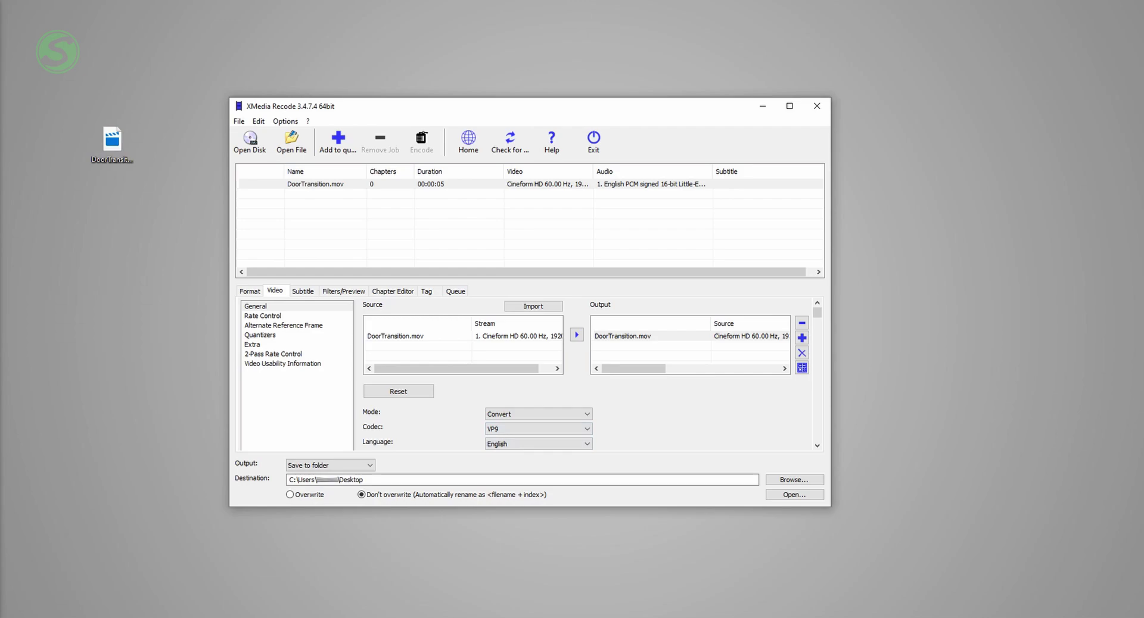
{"action": "scroll", "coordinate": [587, 376], "scroll_direction": "down", "scroll_amount": 5}
{"action": "scroll", "coordinate": [538, 376], "scroll_direction": "down", "scroll_amount": 1}
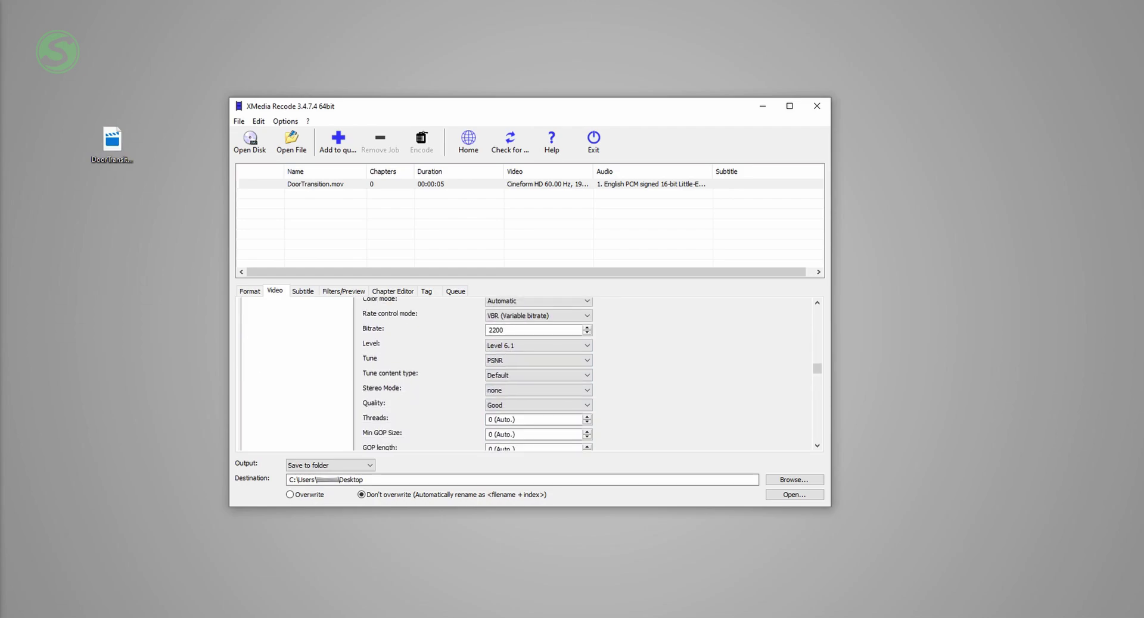
{"action": "left_click", "coordinate": [538, 405]}
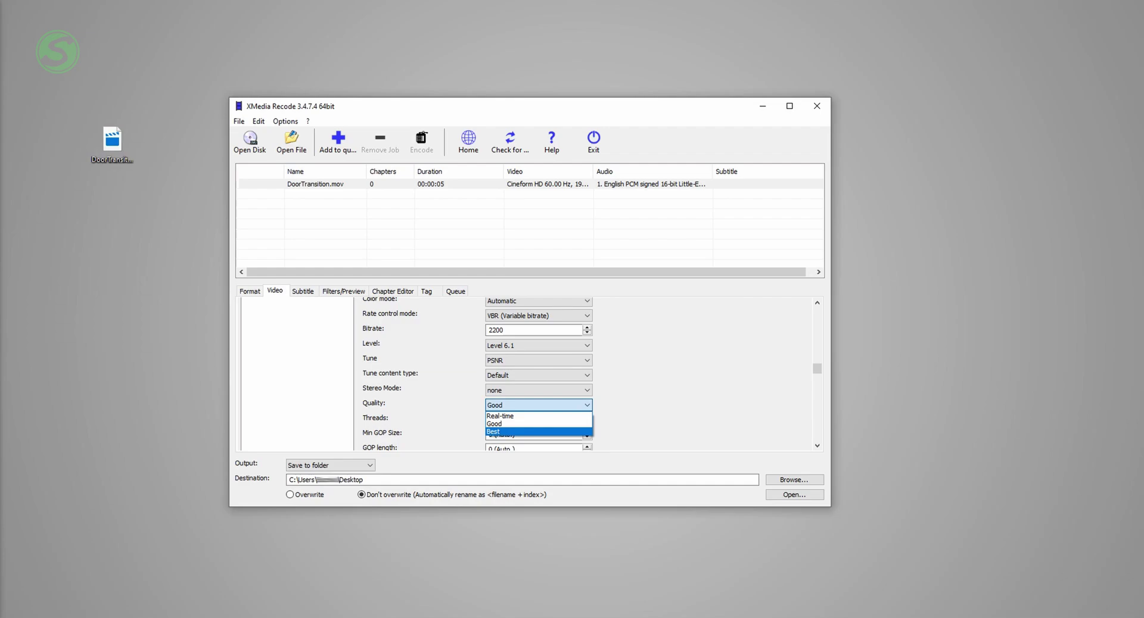
{"action": "key", "text": "Tab"}
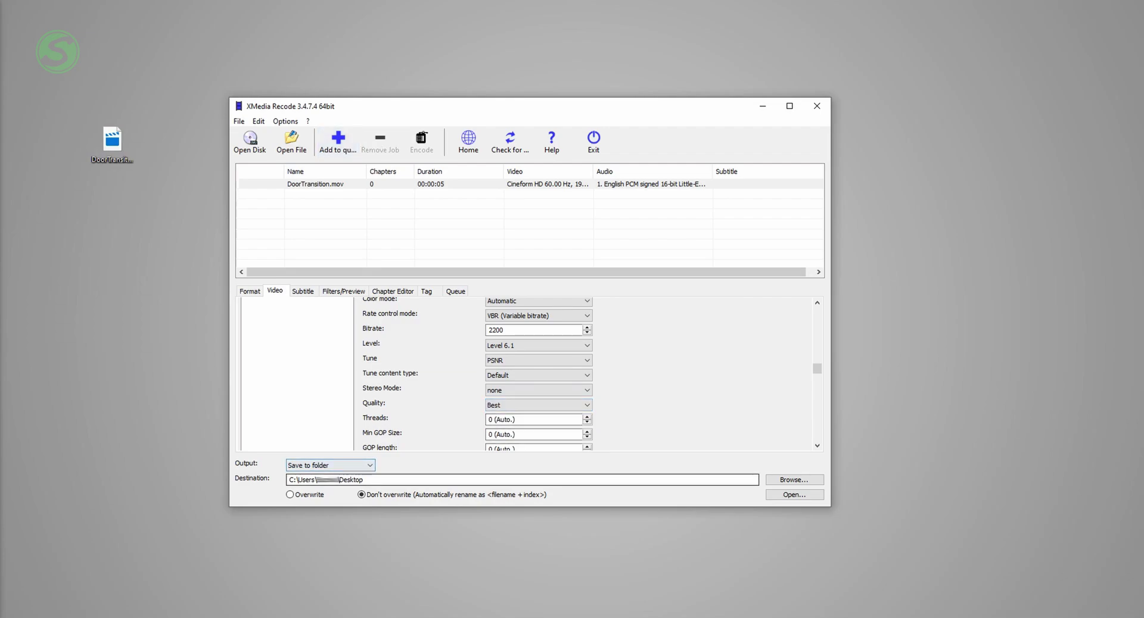
Add the DoorTransition job to the queue, encode it and minimize XMedia Recode
{"action": "left_click", "coordinate": [338, 142]}
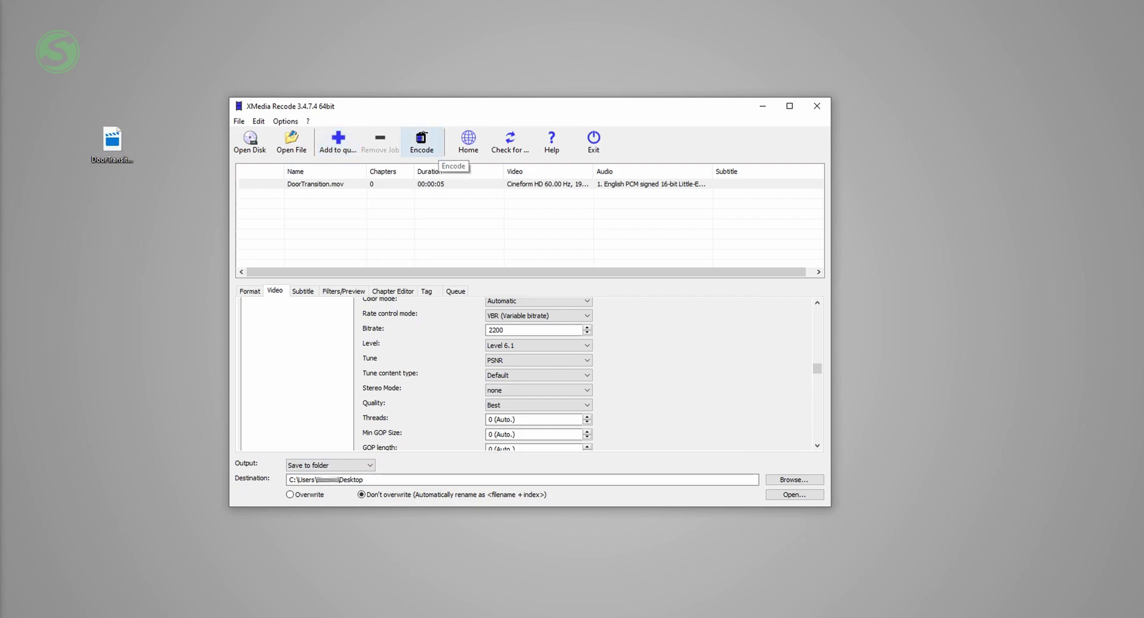
{"action": "left_click", "coordinate": [440, 149]}
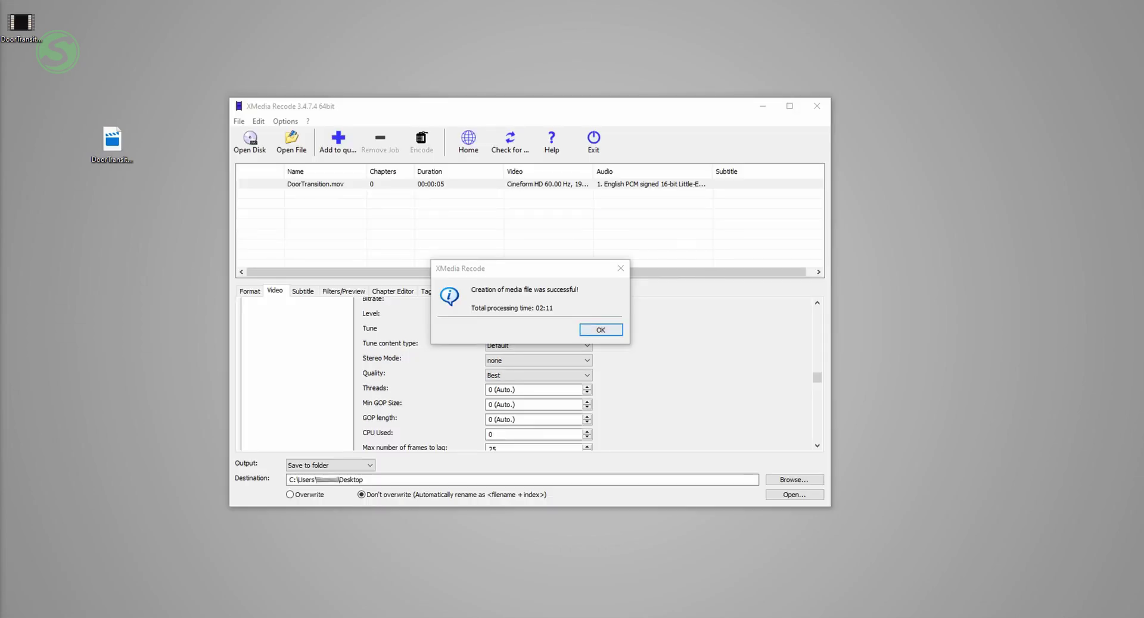
{"action": "left_click", "coordinate": [601, 329]}
{"action": "left_click", "coordinate": [762, 106]}
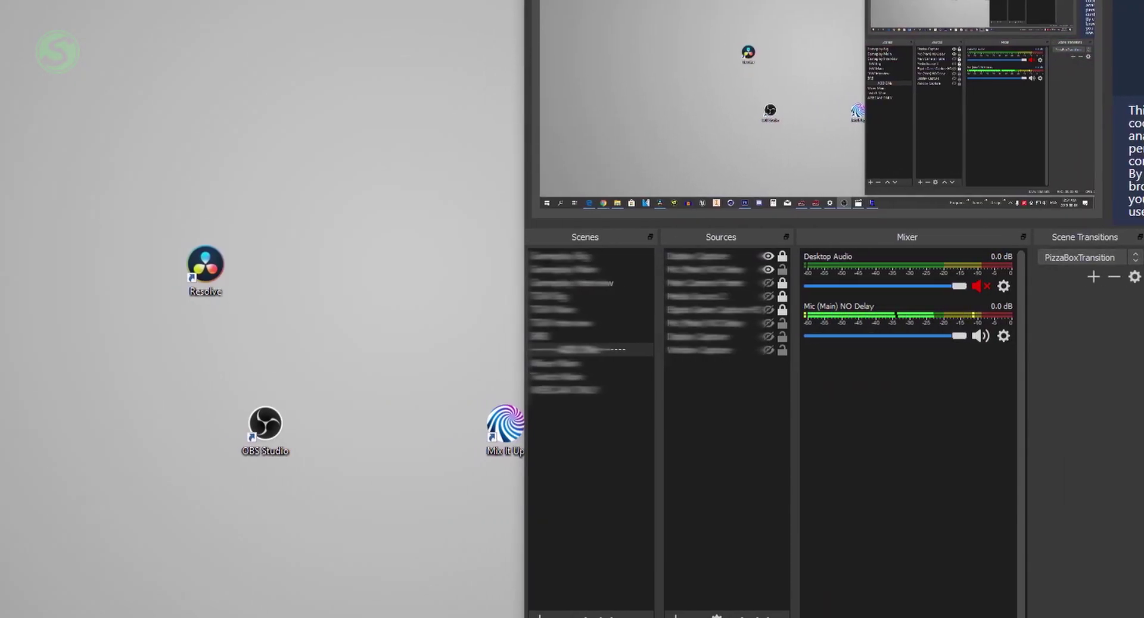
Switch to OBS Studio and add a Stinger transition named DoorAnimation with DoorTransition.webm from the desktop as its video file
{"action": "left_click", "coordinate": [1093, 276]}
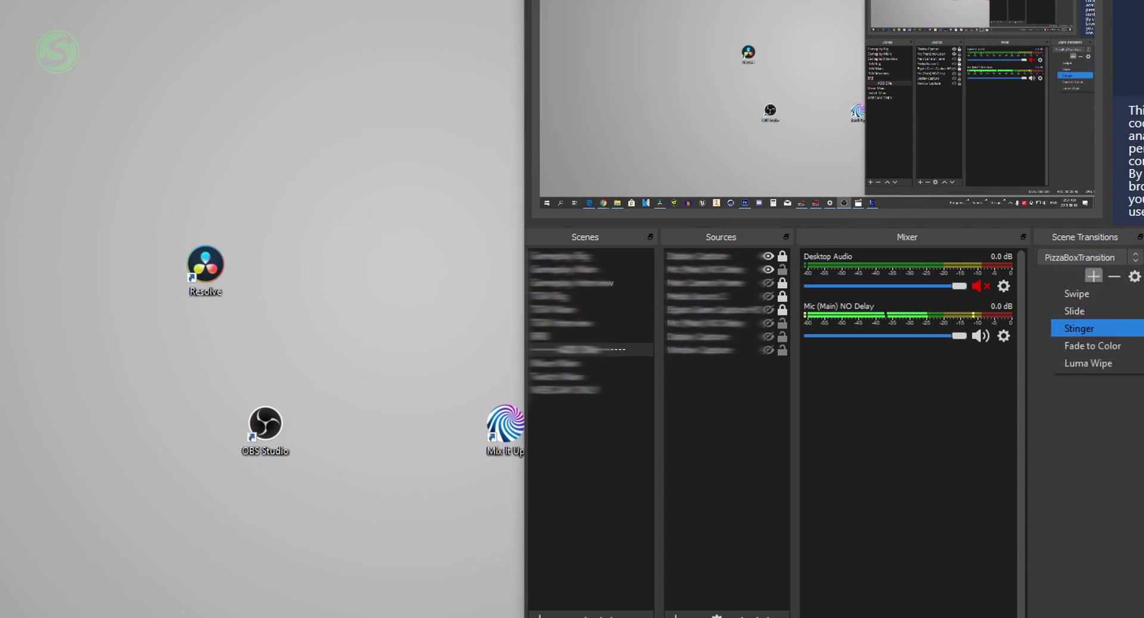
{"action": "key", "text": "Return"}
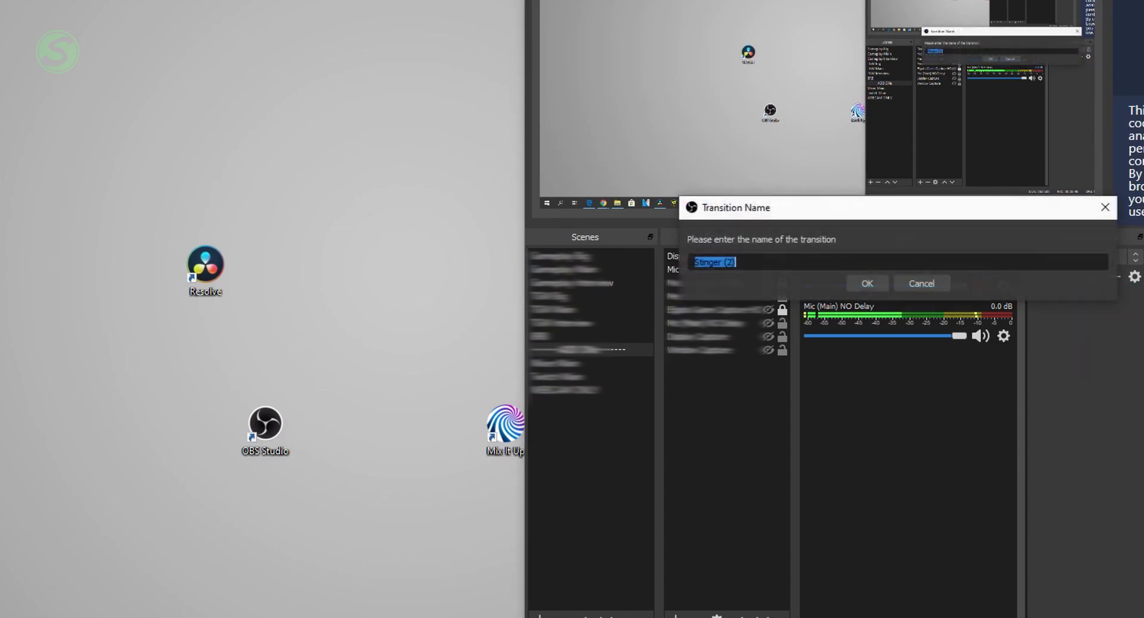
{"action": "type", "text": "DoorAnimation"}
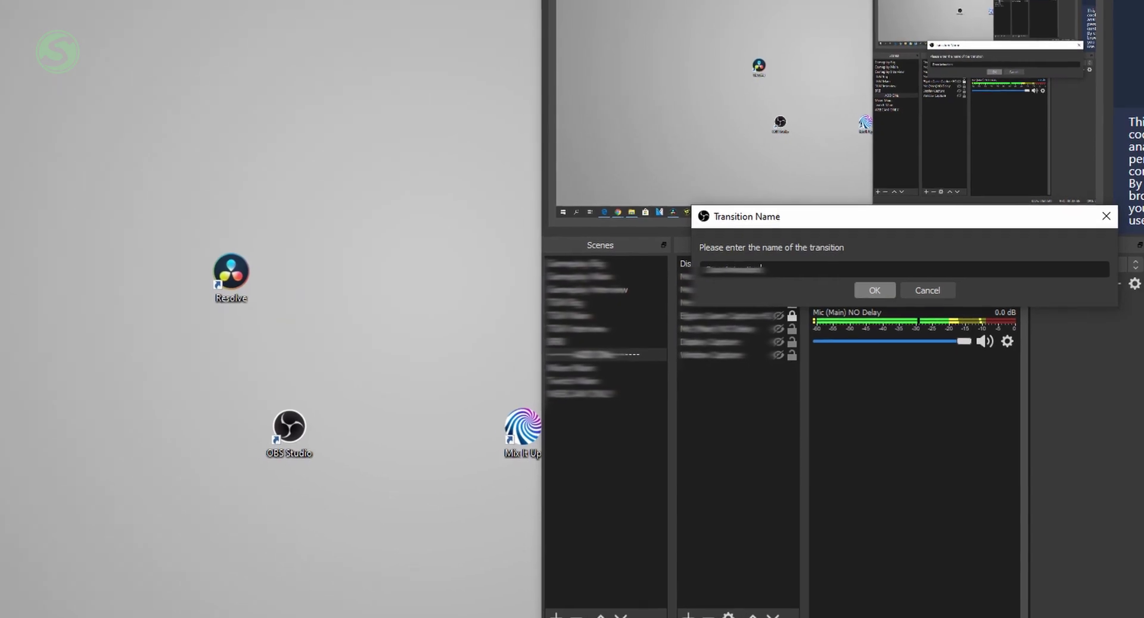
{"action": "key", "text": "Return"}
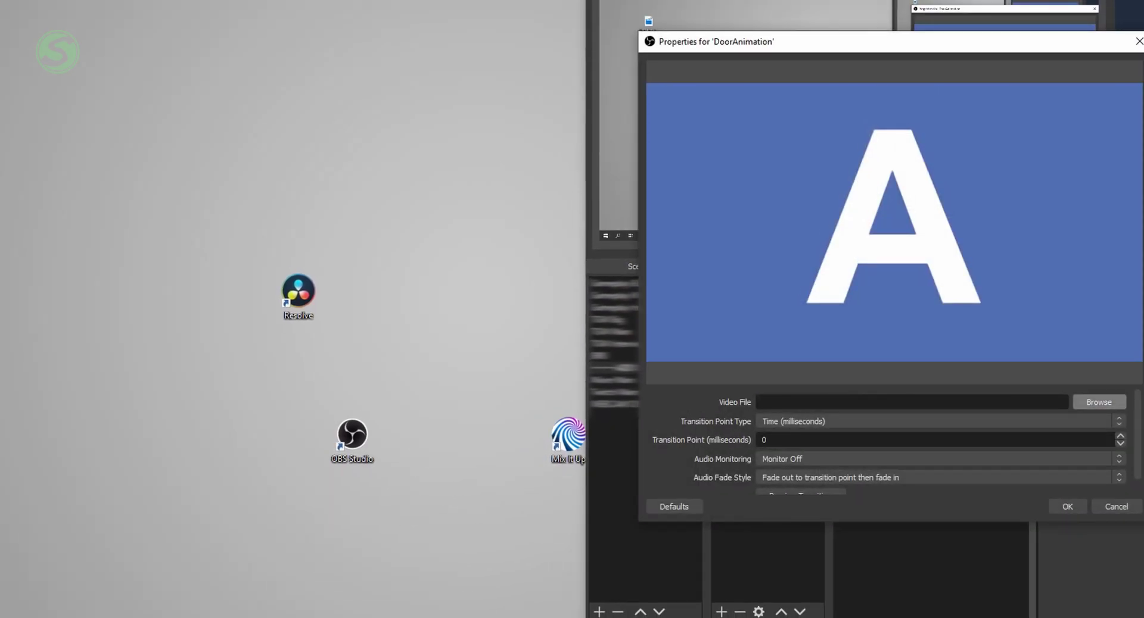
{"action": "left_click", "coordinate": [1098, 402]}
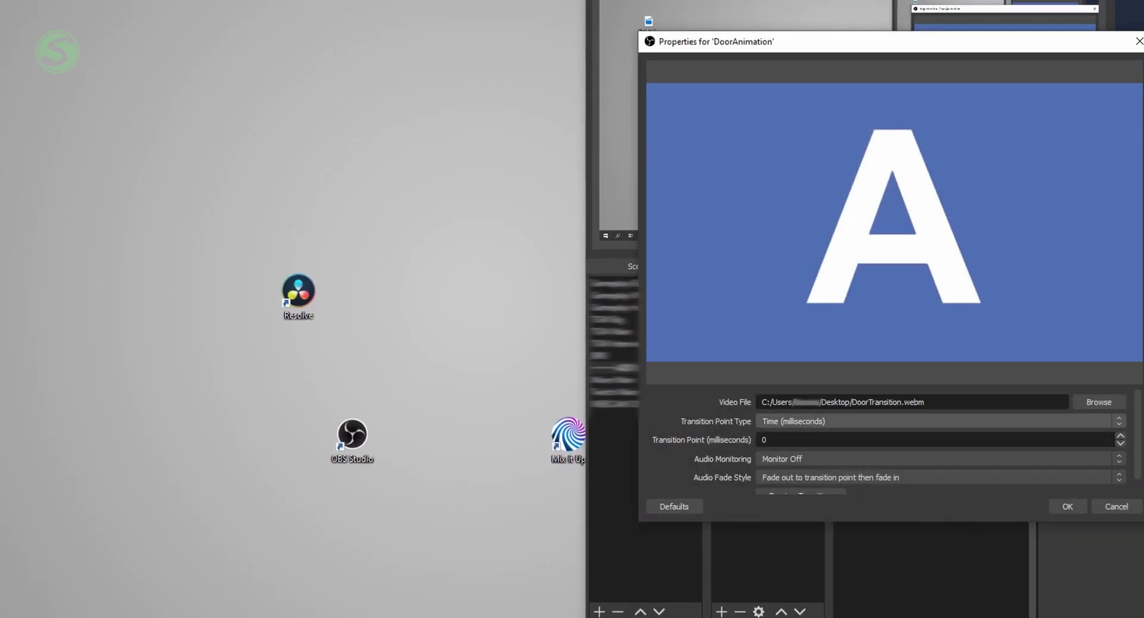
Set the DoorAnimation stinger's transition point type to Frame and preview the transition
{"action": "left_click", "coordinate": [940, 422]}
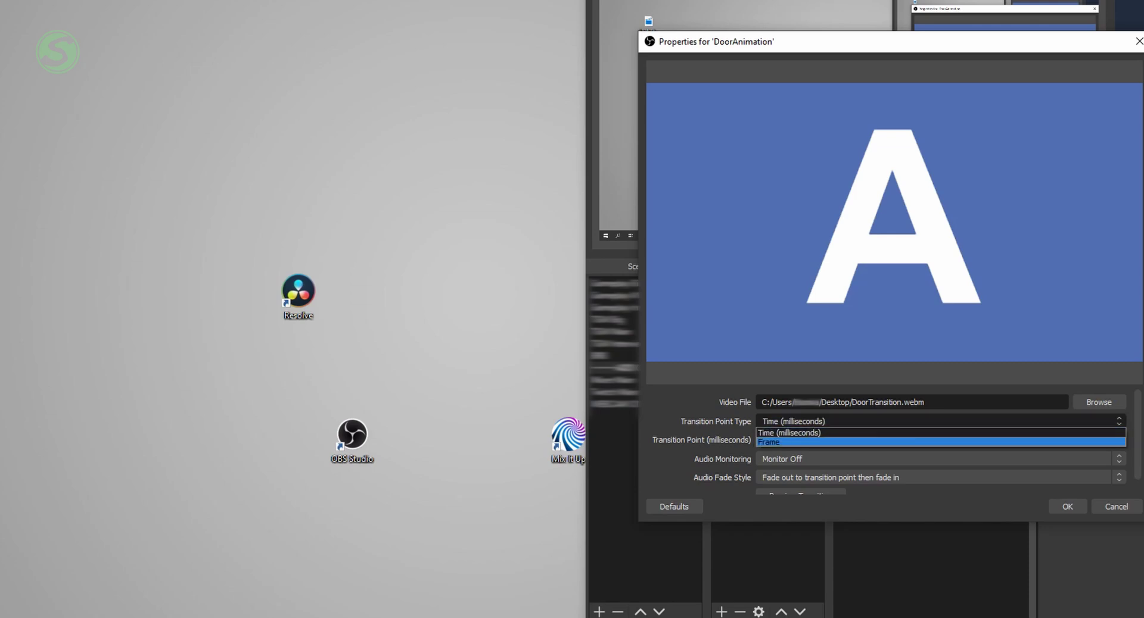
{"action": "left_click", "coordinate": [940, 442]}
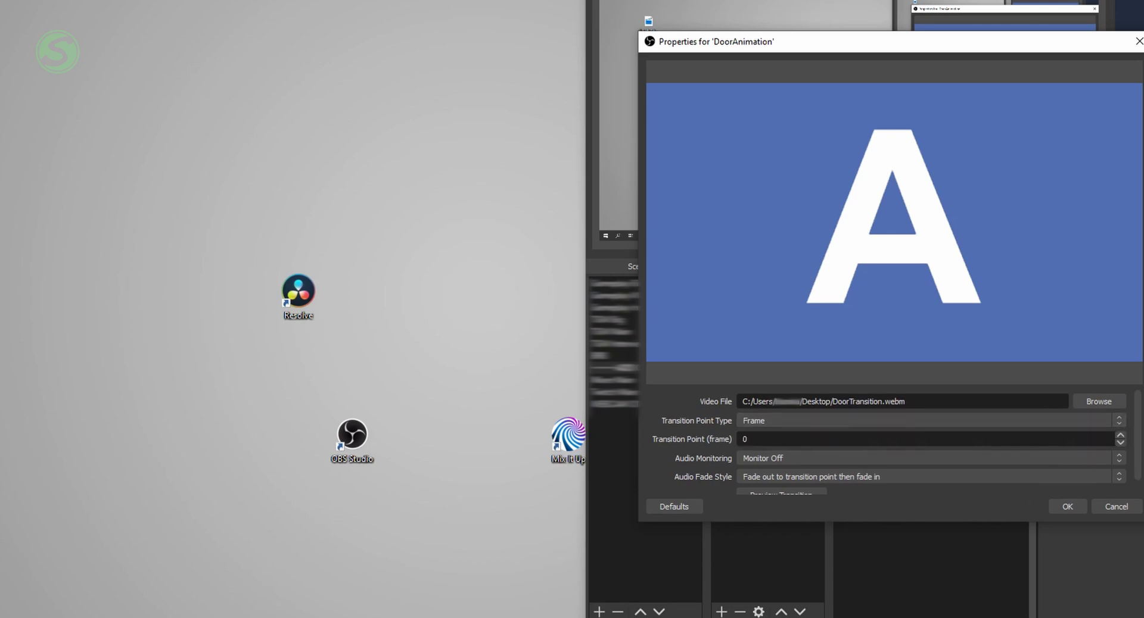
{"action": "scroll", "coordinate": [931, 440], "scroll_direction": "down", "scroll_amount": 1}
{"action": "left_click", "coordinate": [781, 480]}
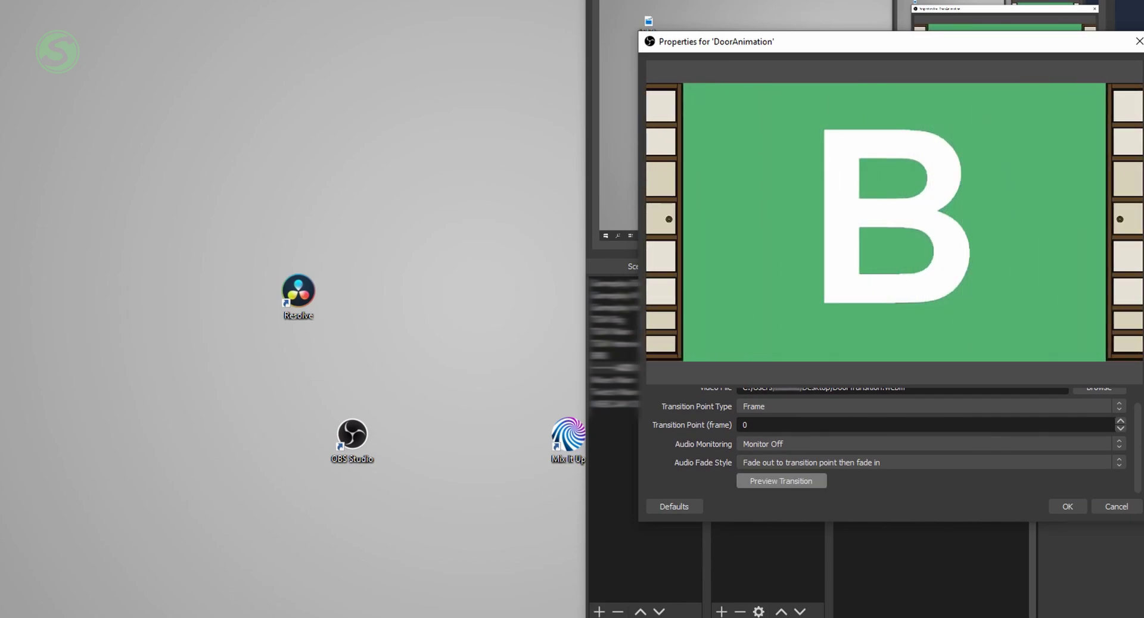
{"action": "left_click", "coordinate": [781, 481]}
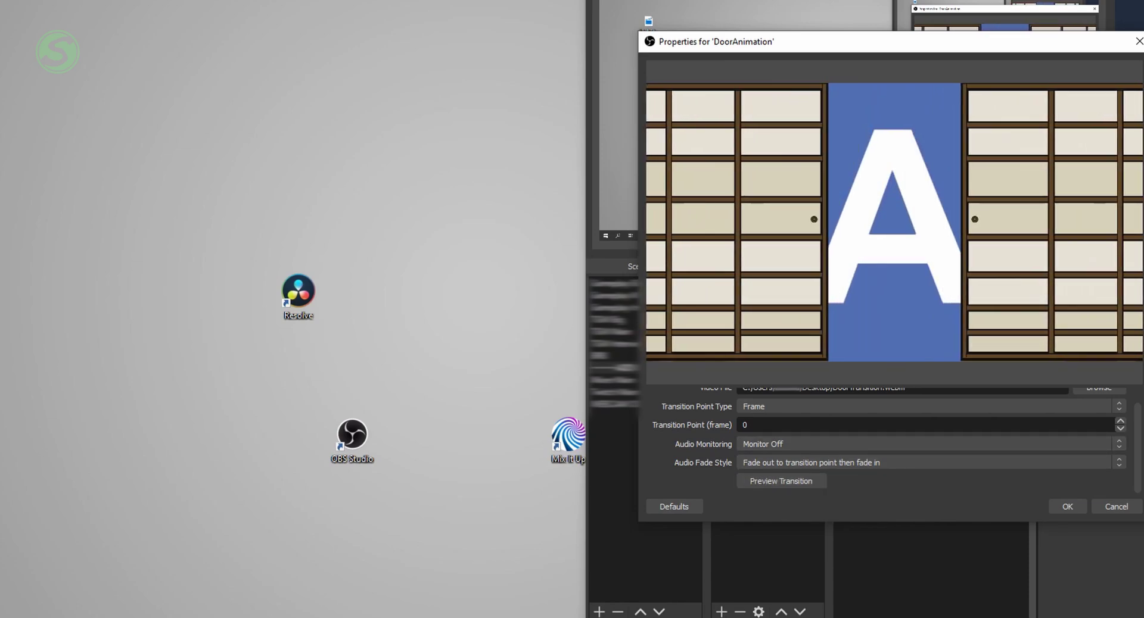
Set the stinger's transition point to frame 85, preview the transition and accept the properties
{"action": "double_click", "coordinate": [744, 425]}
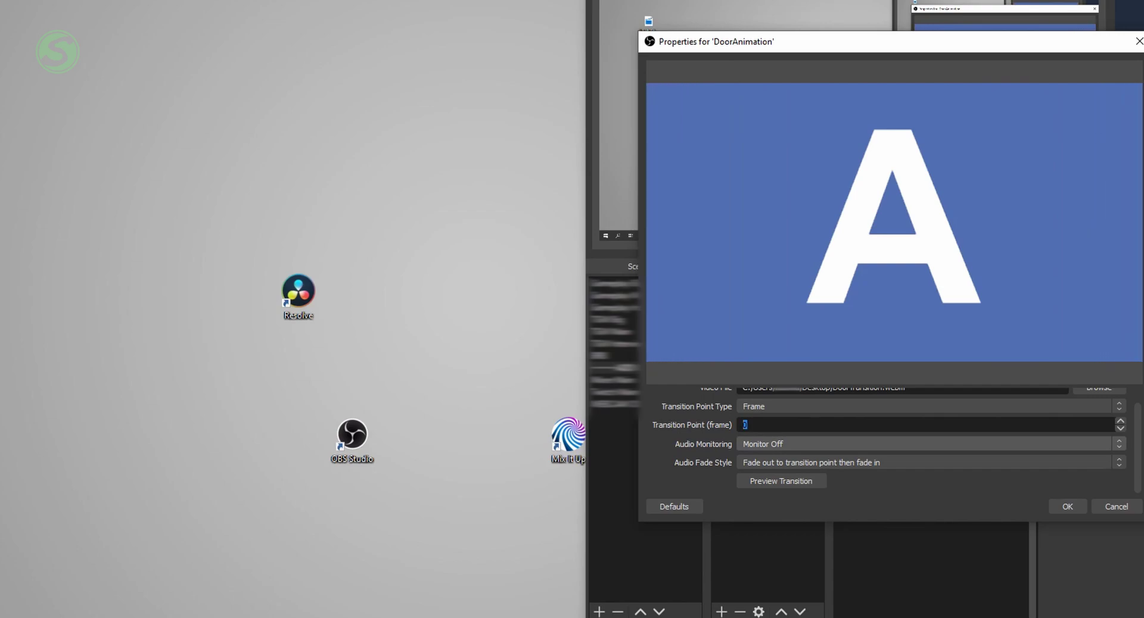
{"action": "key", "text": "BackSpace"}
{"action": "left_click", "coordinate": [780, 481]}
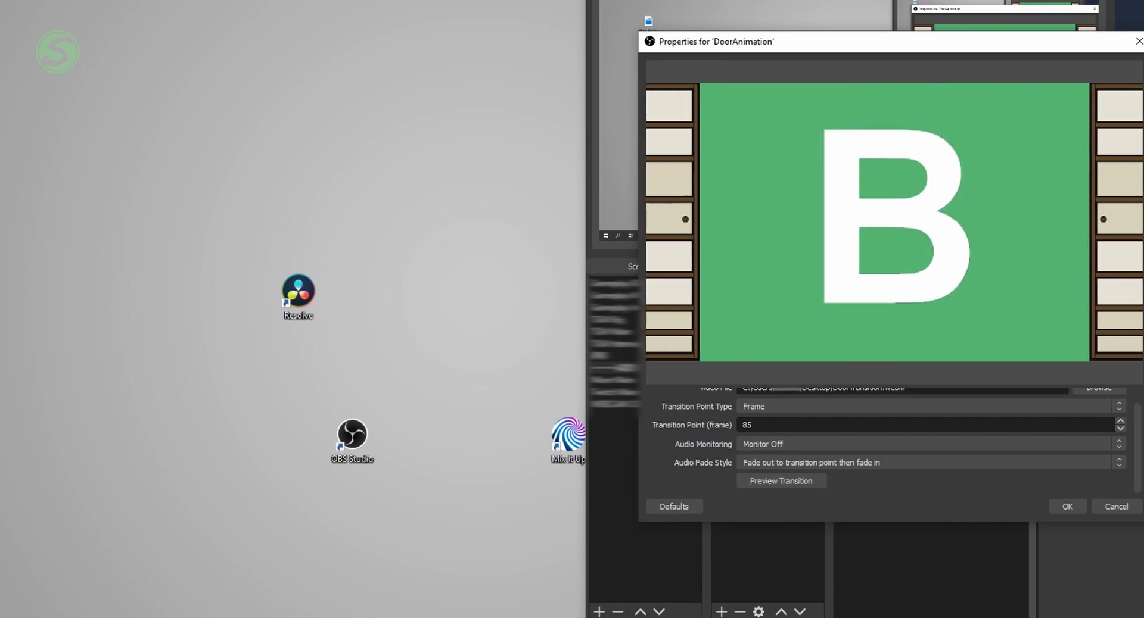
{"action": "key", "text": "Return"}
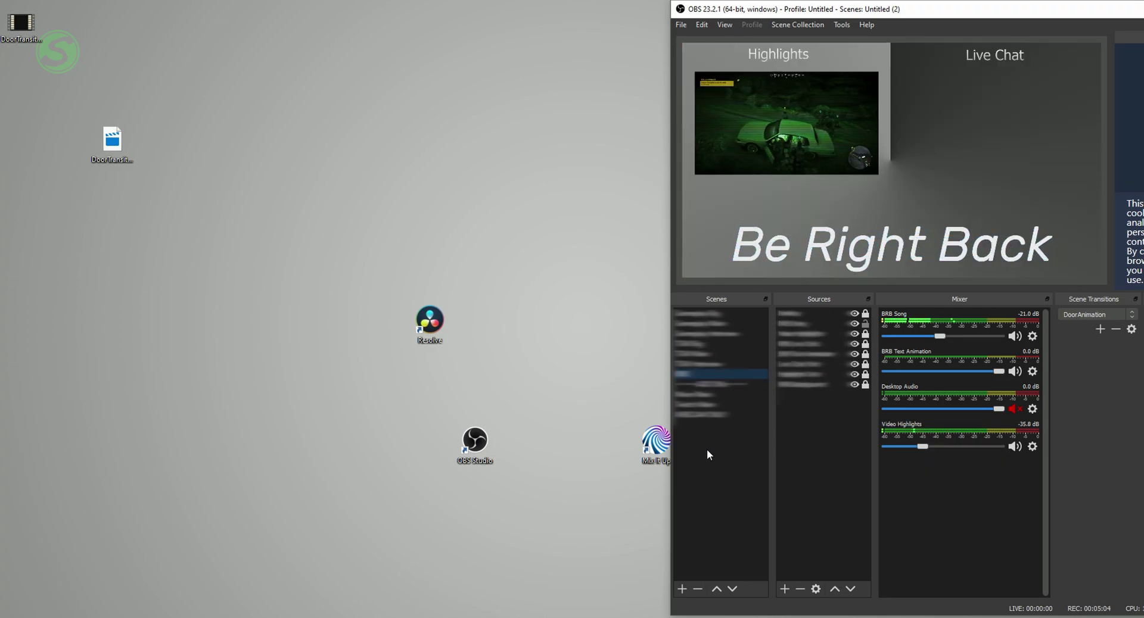
Move the Mix It Up desktop shortcut to the free area above the Resolve shortcut
{"action": "left_click_drag", "start_coordinate": [657, 444], "coordinate": [473, 208]}
{"action": "left_click_drag", "start_coordinate": [424, 250], "coordinate": [529, 157]}
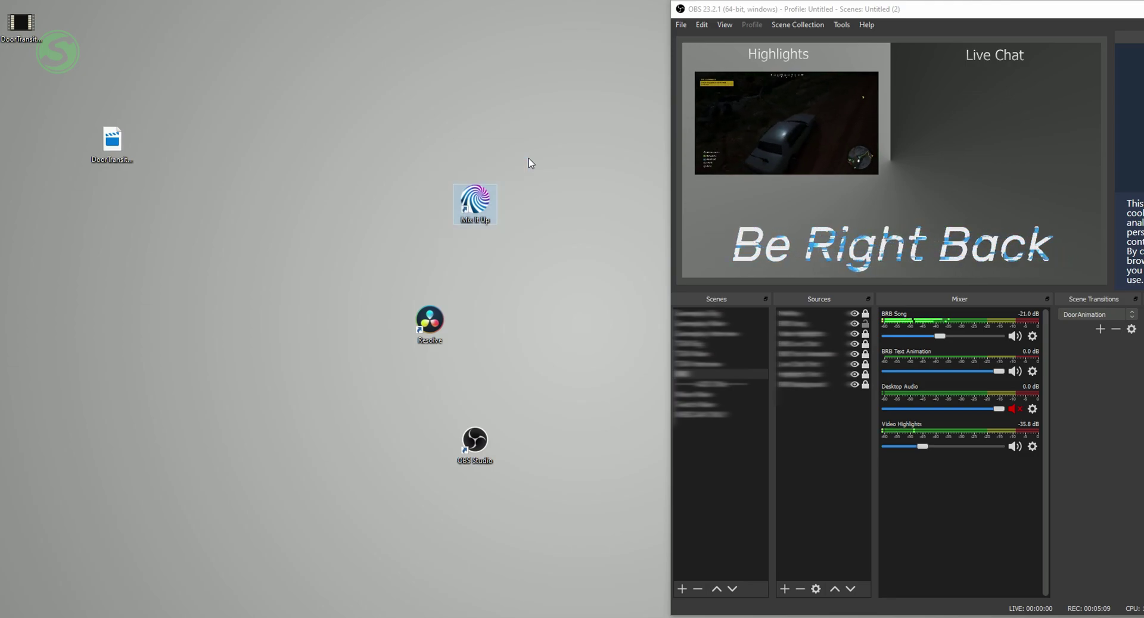